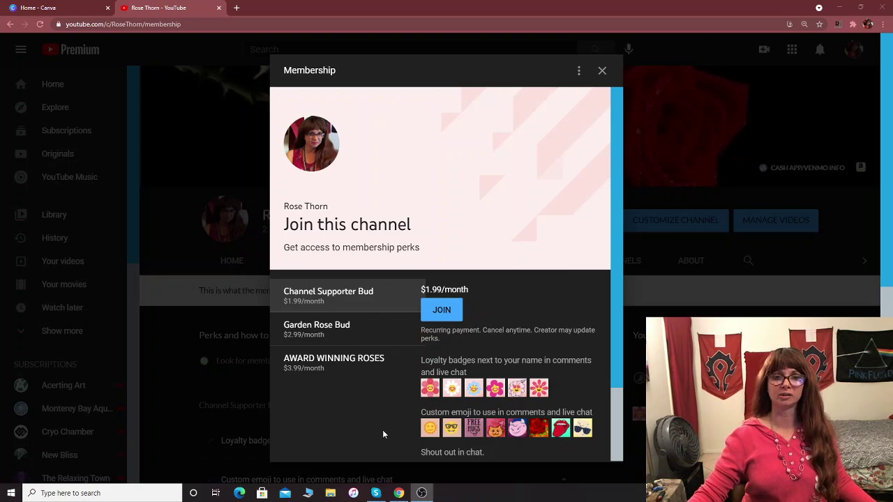
- Start a blank custom Canva design 40 px wide and 40 px high
left_click(46, 9)
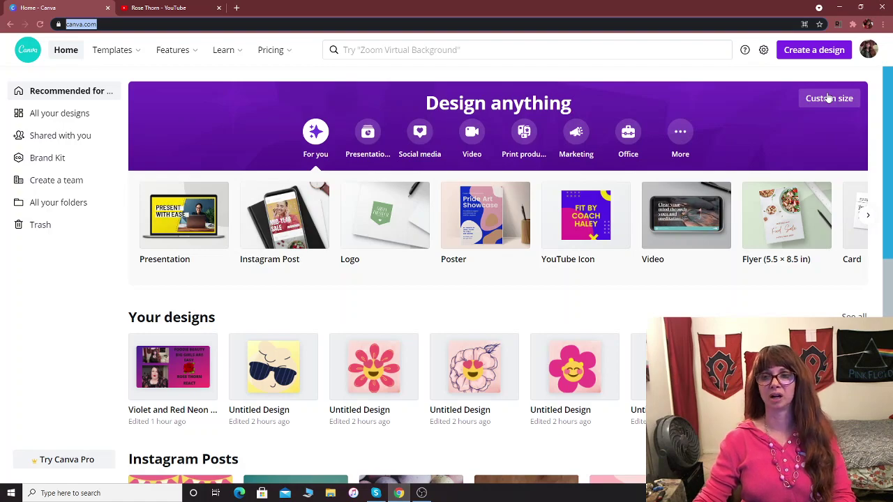
left_click(829, 97)
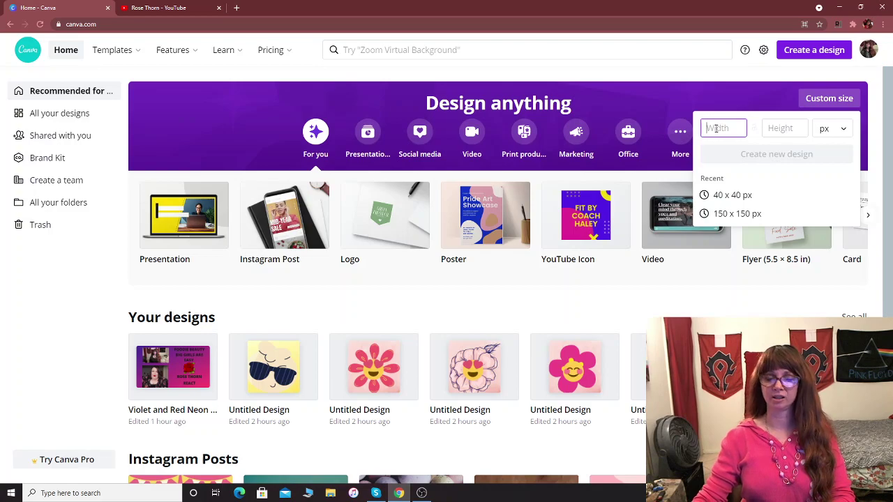
type("40")
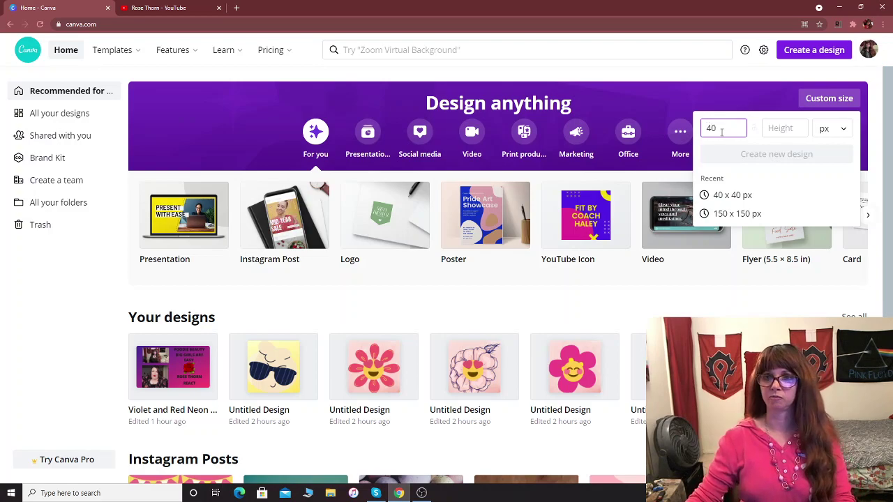
left_click(788, 127)
type("40")
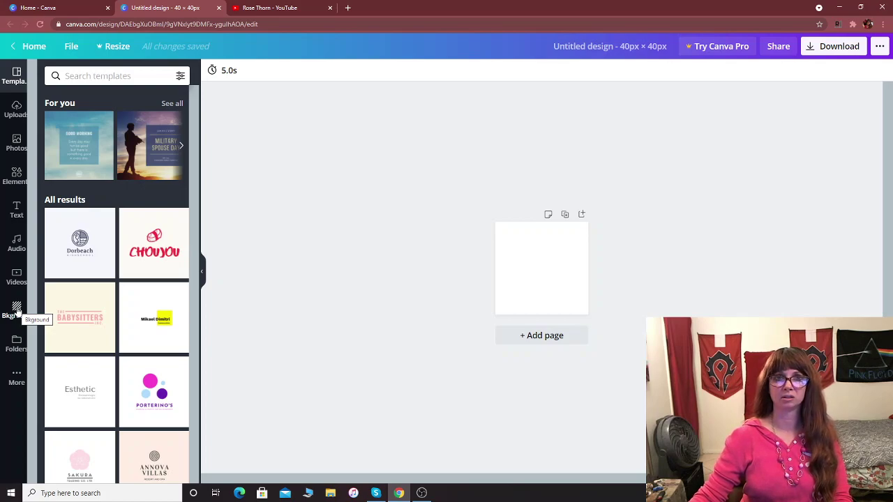
- Apply the recently used pink marble texture as the page background
left_click(17, 309)
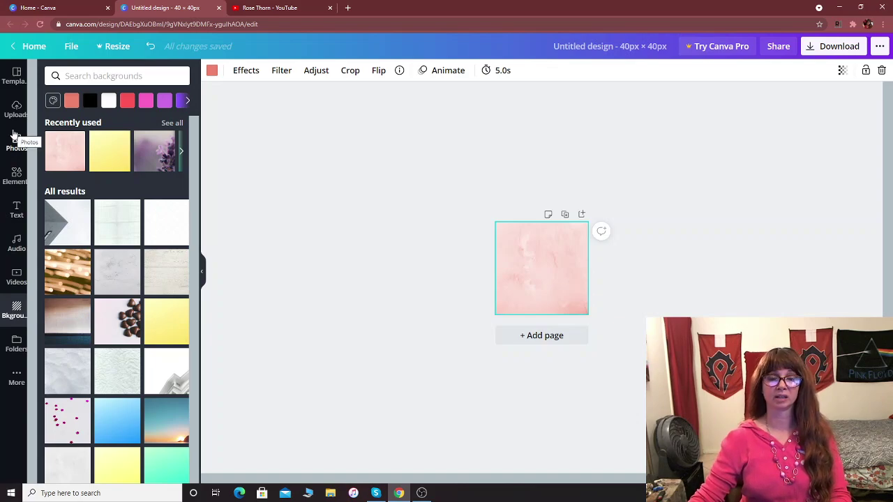
left_click(12, 181)
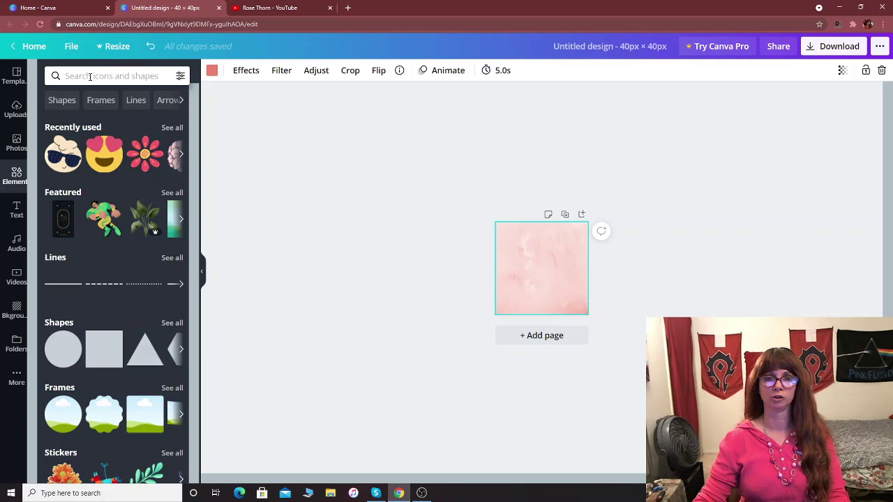
- Search the Elements library for 'cat' graphics and browse the results
left_click(86, 76)
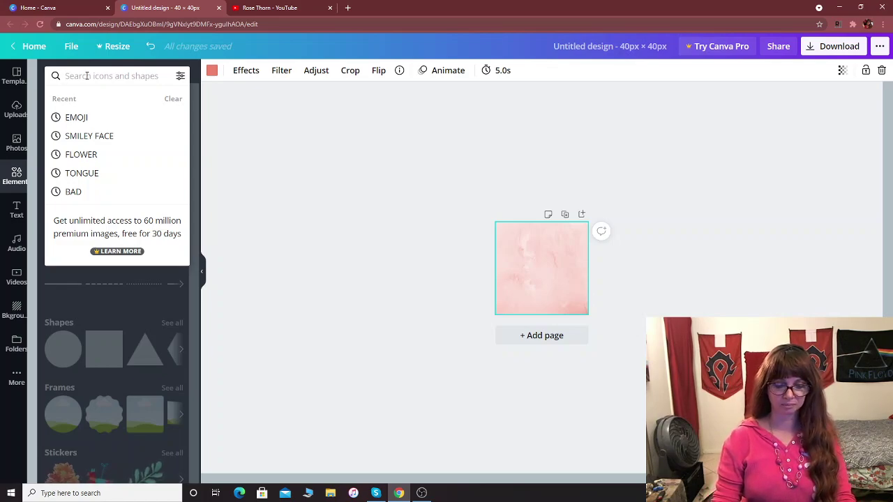
type("cat")
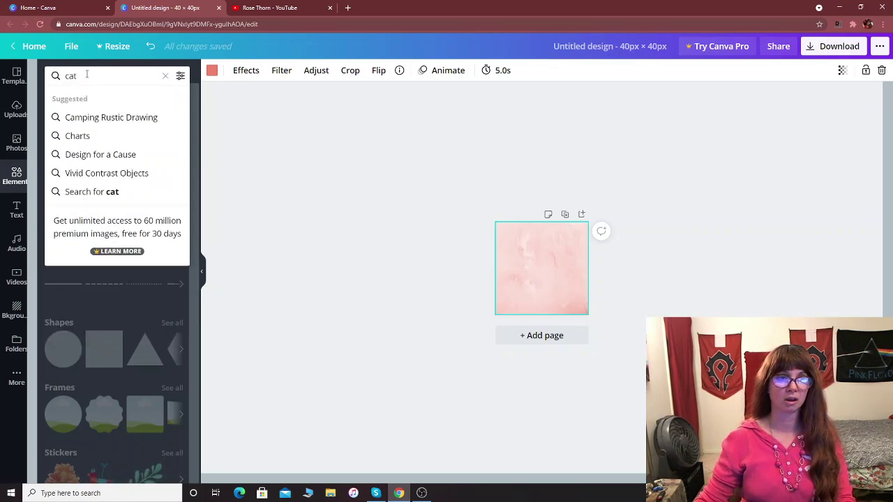
left_click(80, 191)
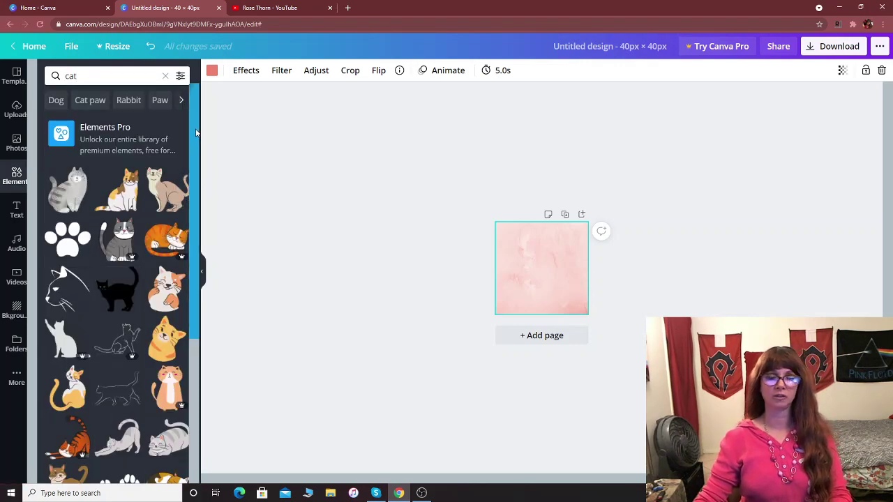
left_click_drag(196, 133, 199, 213)
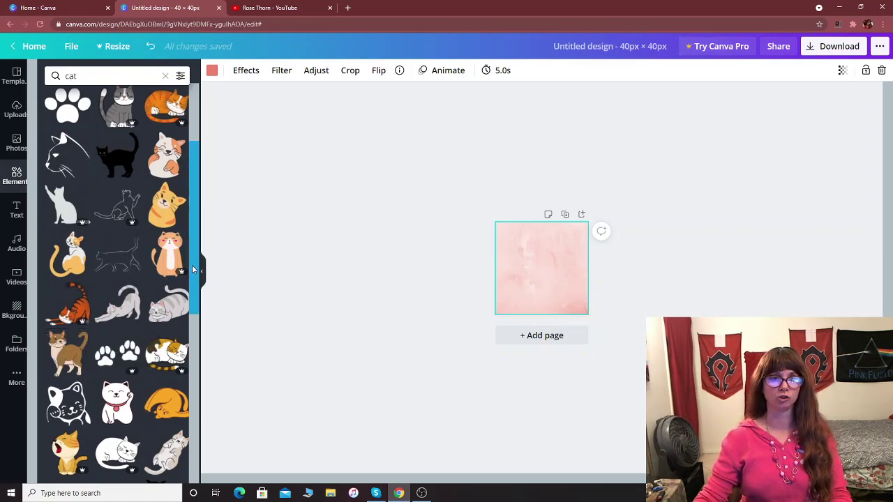
left_click_drag(192, 271, 199, 207)
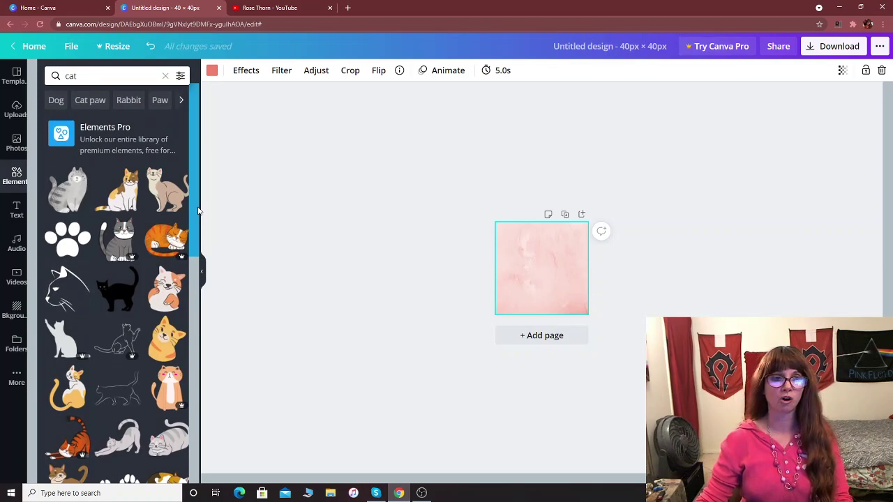
- Place the grey cat sticker on the page, enlarge it, then drag it off to remove it
left_click_drag(69, 199, 532, 266)
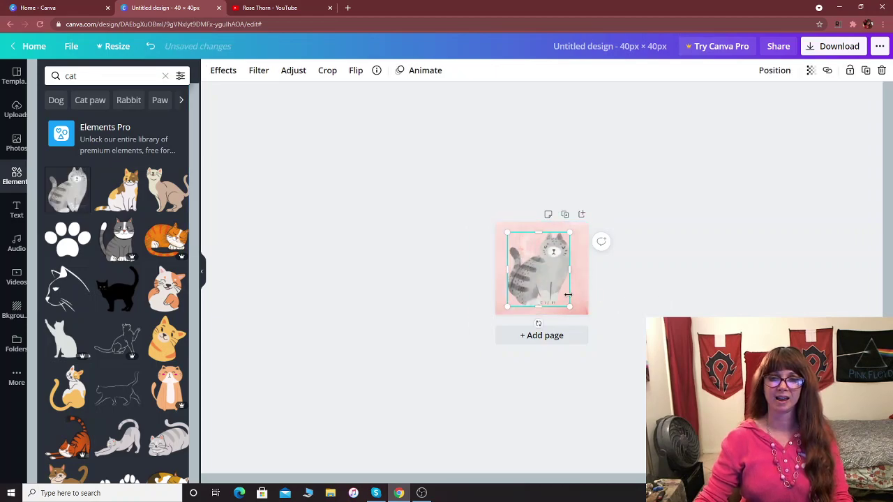
mouse_move(569, 304)
left_mouse_down()
mouse_move(584, 311)
mouse_move(586, 302)
left_mouse_up()
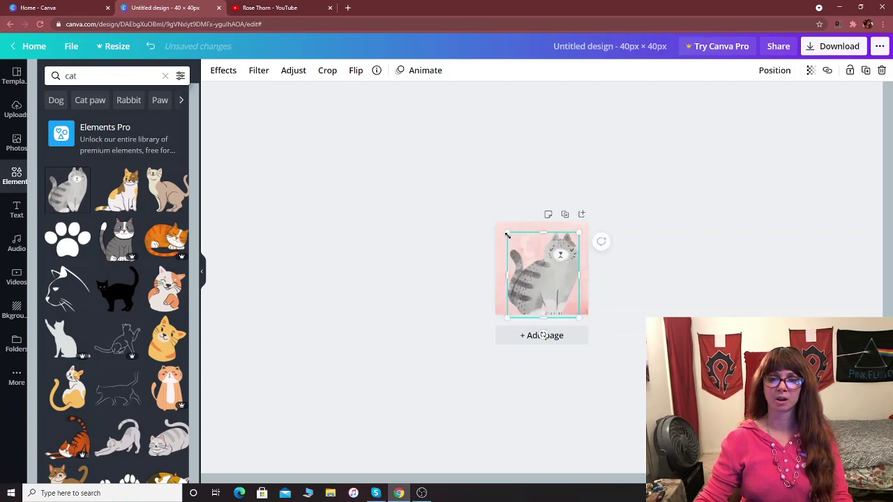
left_click_drag(507, 235, 501, 226)
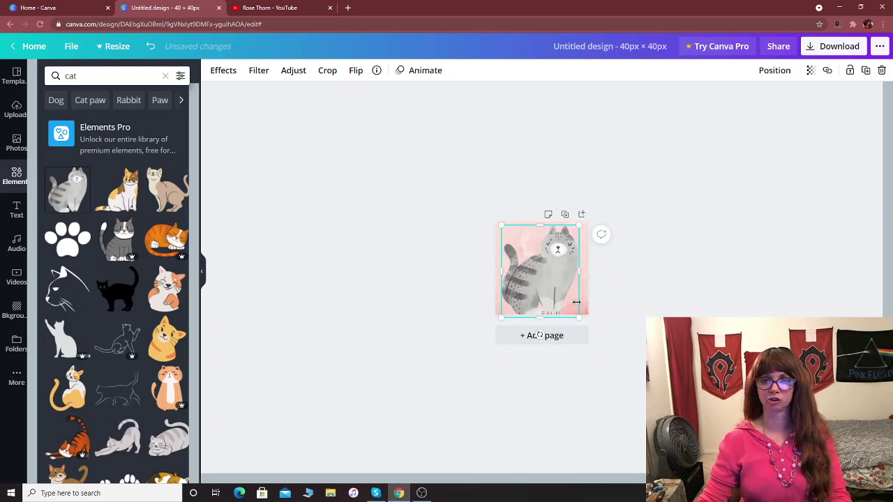
left_click(453, 285)
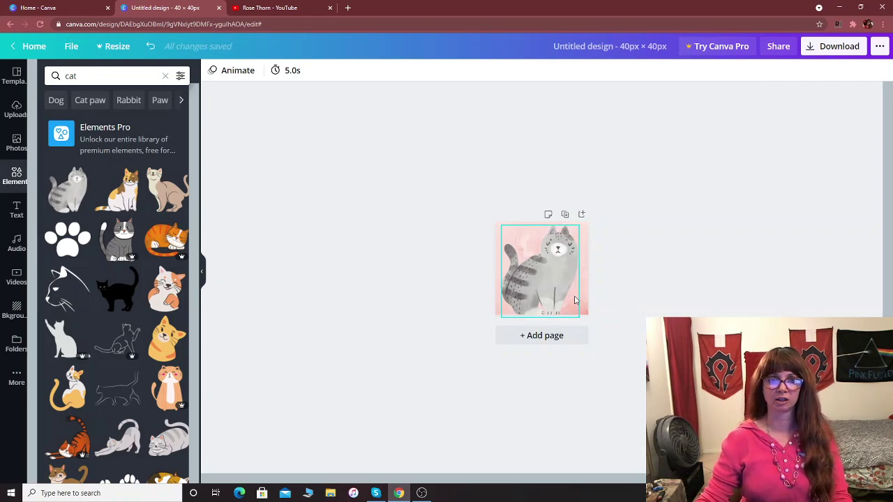
left_click_drag(547, 292, 117, 265)
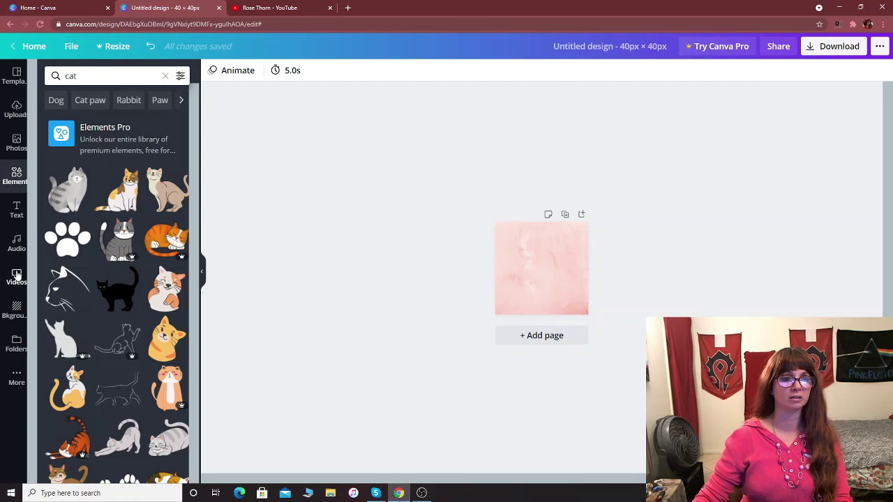
- Try the heart-eyes emoji on the page at full size, then drag it off again
left_click(16, 178)
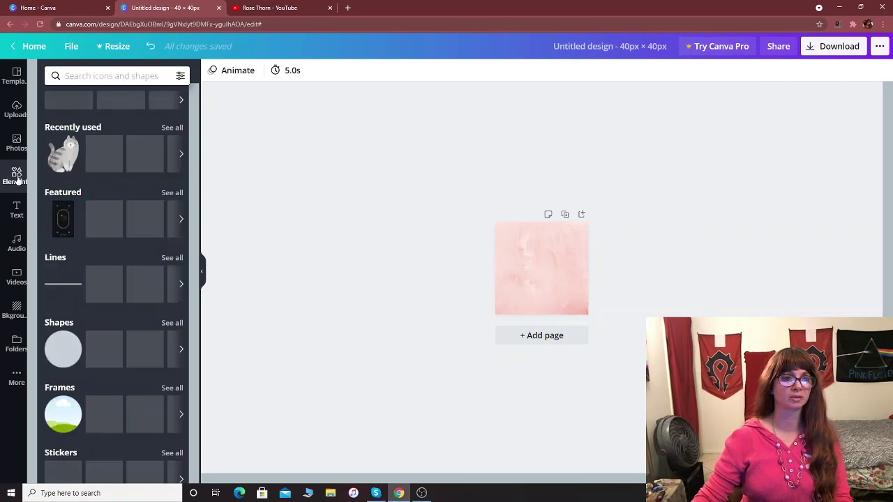
left_click_drag(148, 159, 501, 231)
left_click_drag(556, 284, 588, 318)
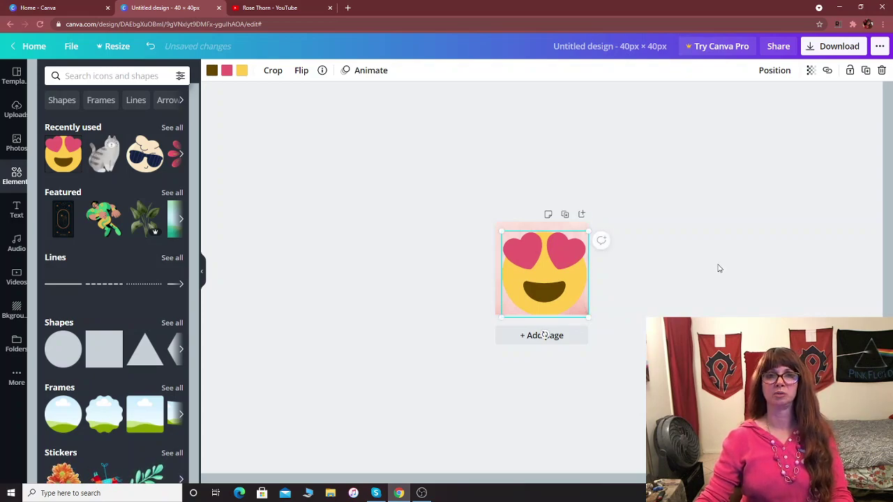
left_click_drag(567, 277, 89, 246)
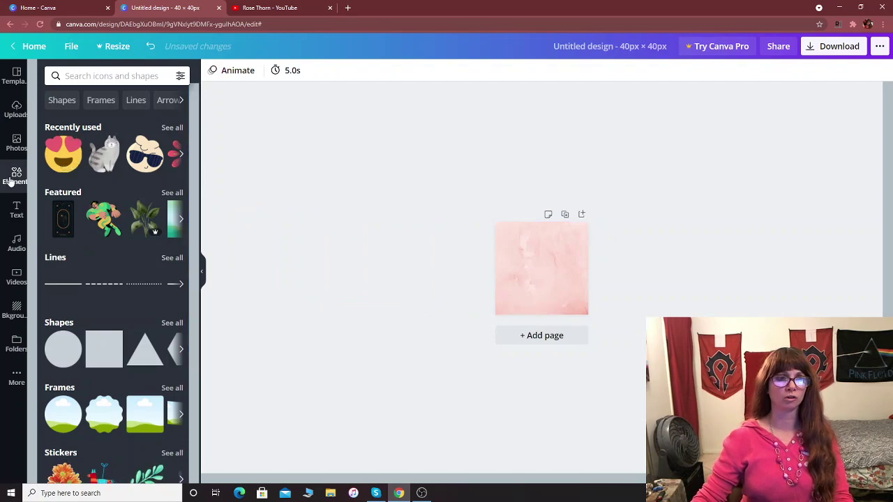
- Add a heading text box to the page and replace its placeholder with 'rosethorn'
left_click(17, 210)
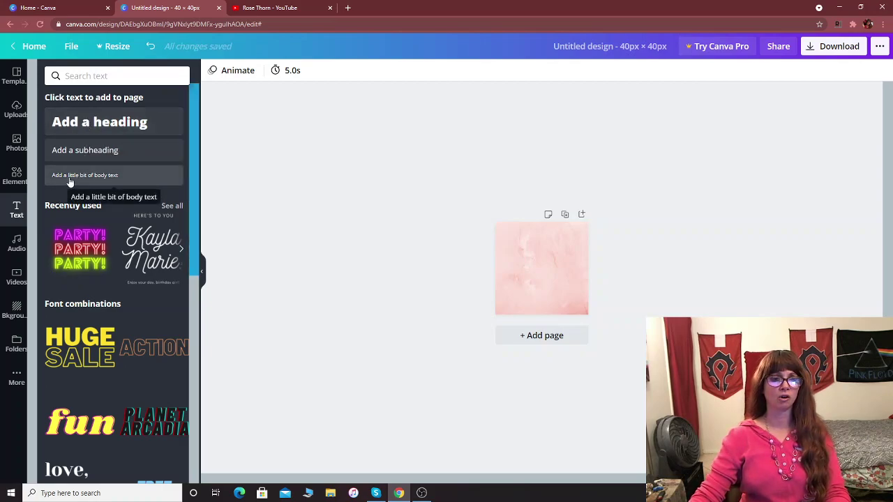
left_click_drag(80, 123, 550, 253)
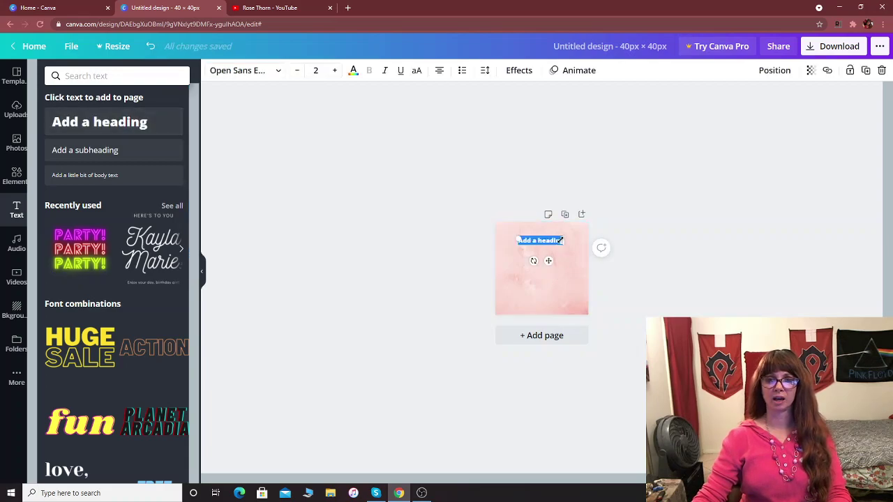
left_click(560, 240)
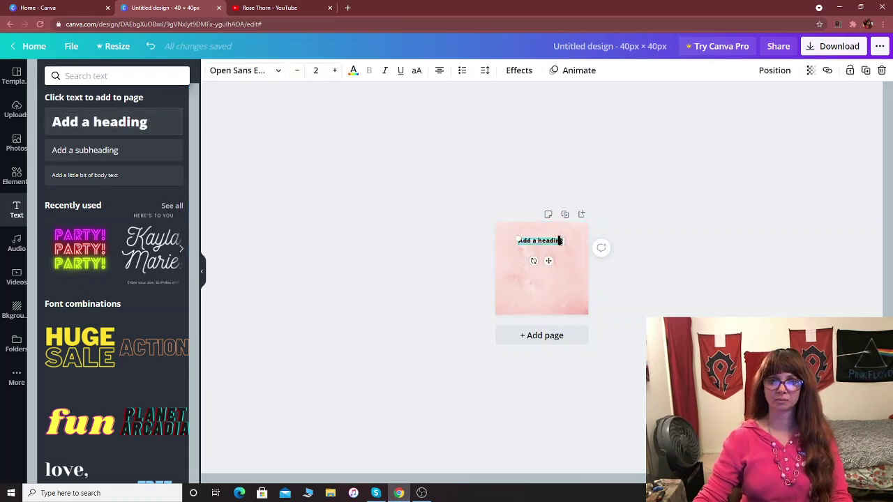
key("BackSpace")
key("BackSpace")
key("BackSpace")
key("BackSpace")
key("BackSpace")
key("BackSpace")
key("BackSpace")
key("BackSpace")
key("BackSpace")
key("BackSpace")
key("BackSpace")
key("BackSpace")
key("BackSpace")
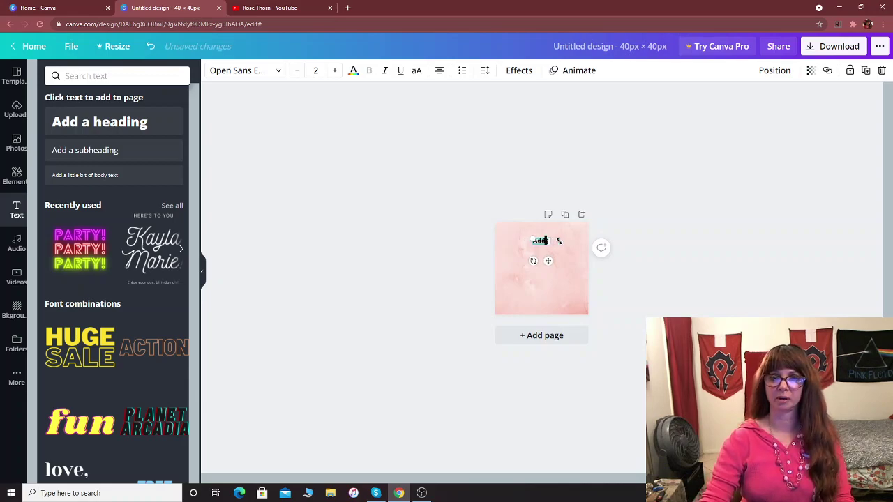
type("rosethorn")
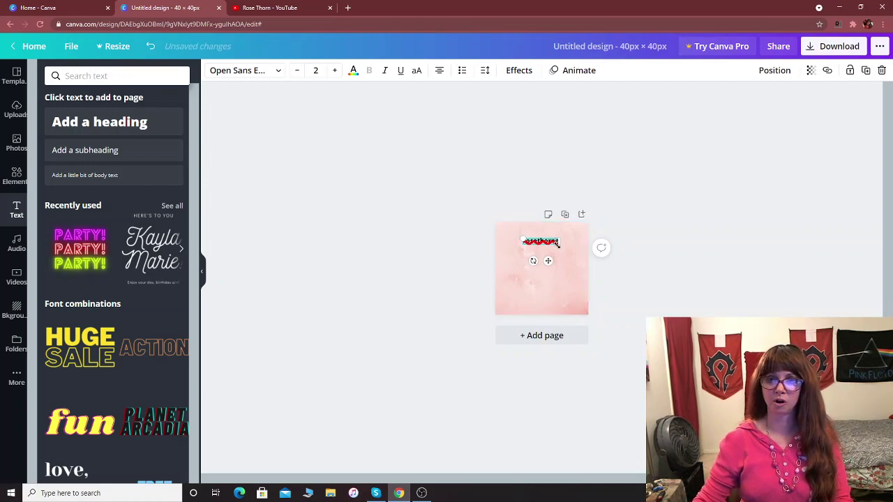
- Enlarge the rosethorn text, remove a stray trailing 'g', and centre it near the top
left_click_drag(570, 259, 588, 276)
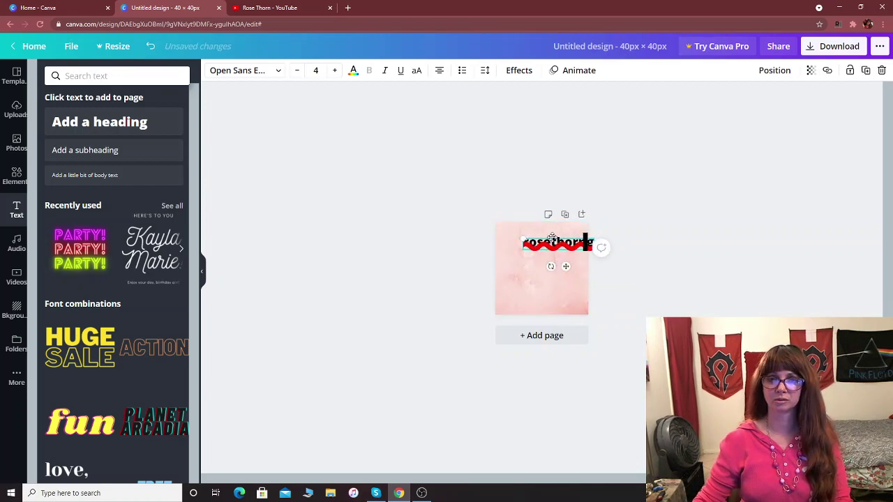
left_click_drag(552, 253, 534, 257)
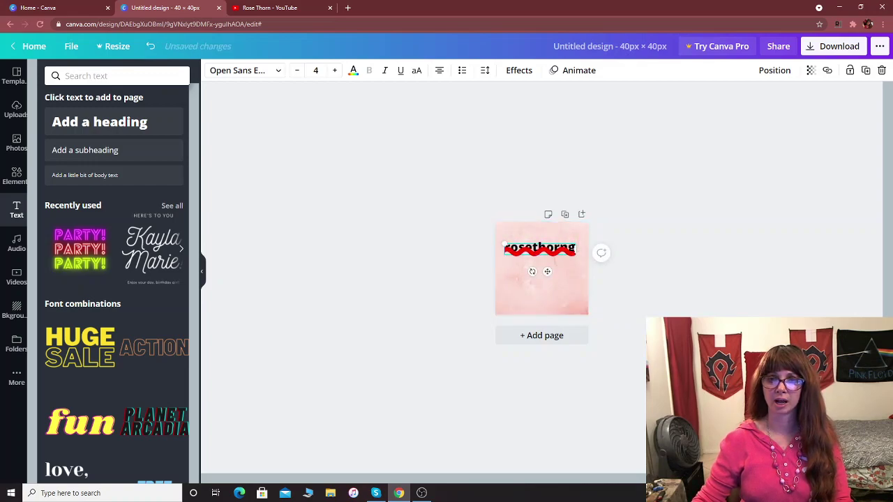
key("BackSpace")
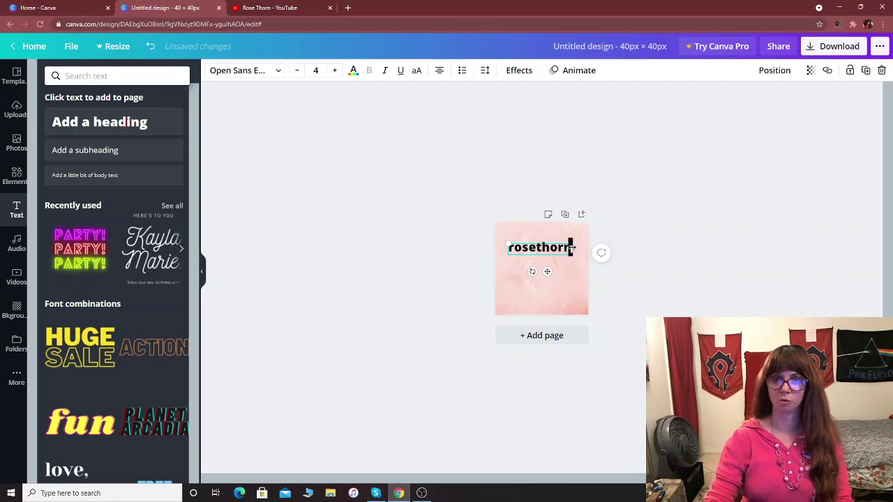
mouse_move(566, 255)
left_mouse_down()
mouse_move(563, 306)
mouse_move(555, 255)
mouse_move(572, 240)
left_mouse_up()
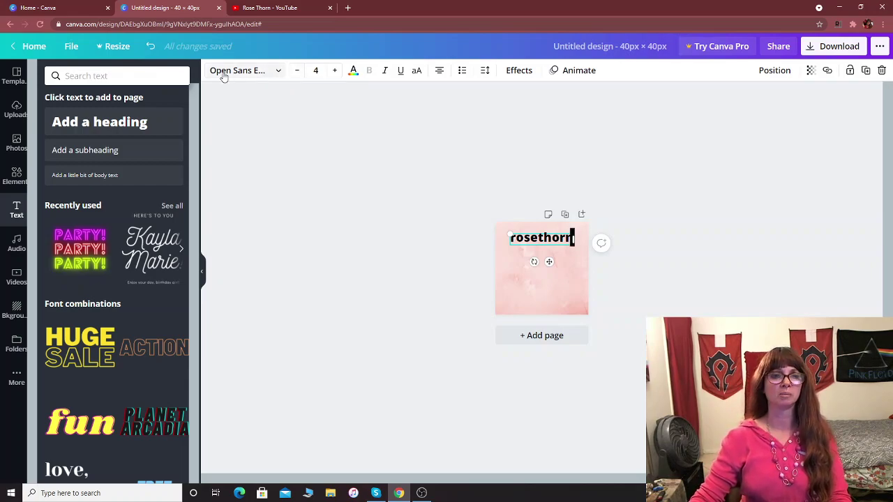
- Try the Sunday, Anton and Alleron fonts, then set the text in Bukhari Script
left_click(277, 73)
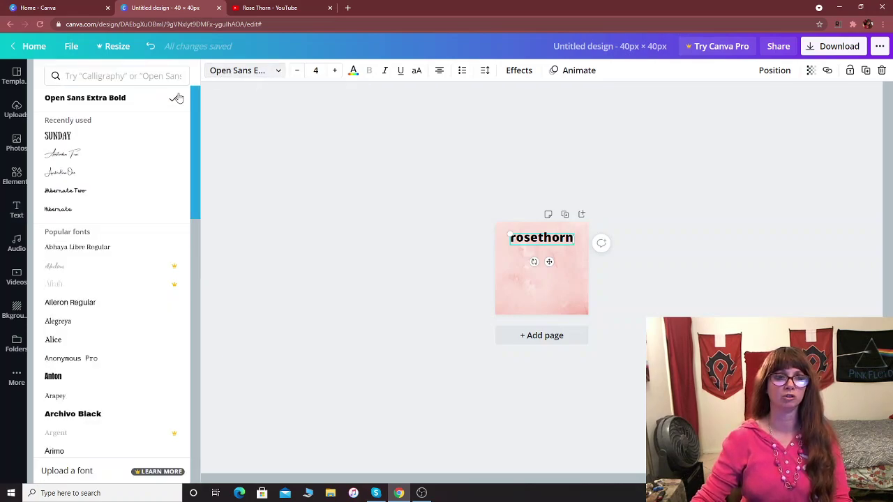
left_click(64, 137)
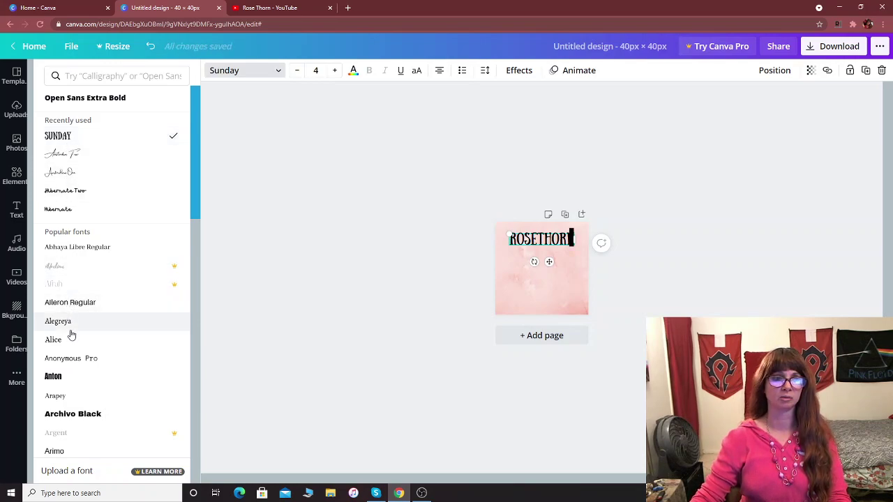
left_click(67, 377)
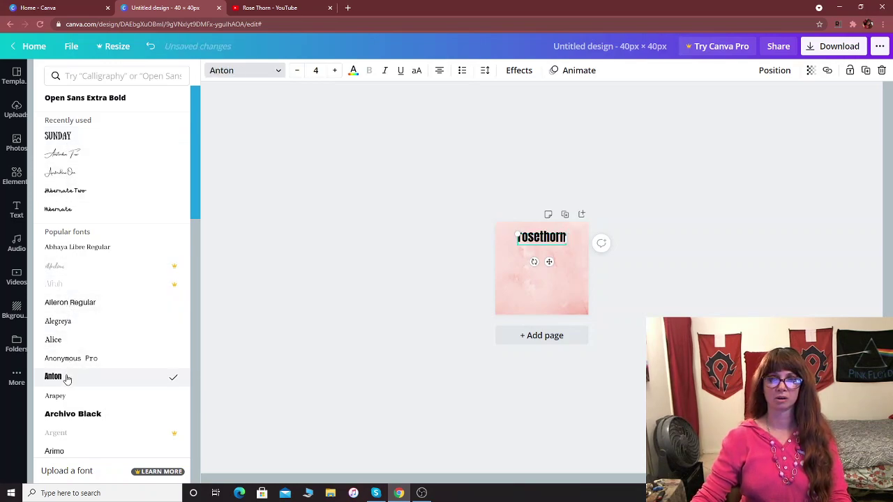
left_click(66, 303)
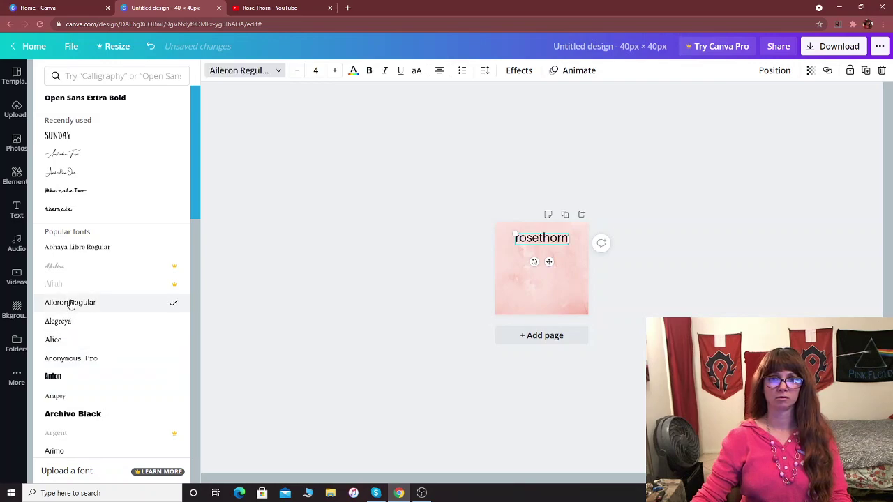
left_click_drag(197, 227, 198, 285)
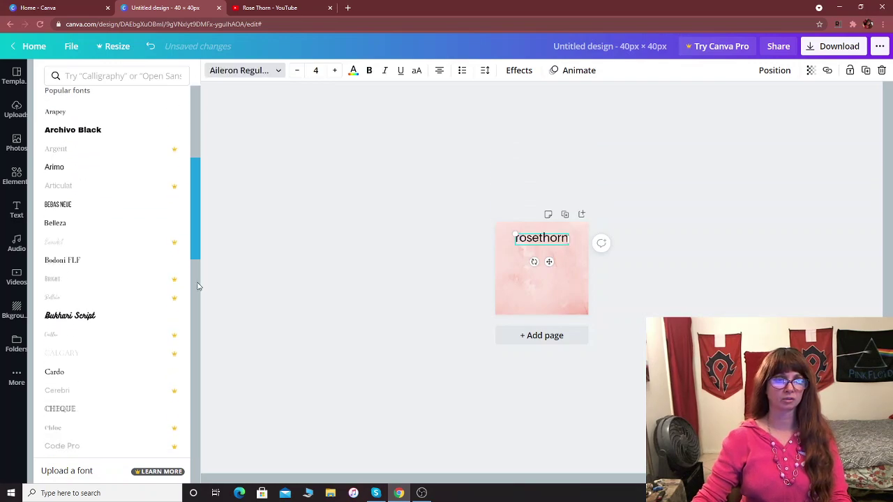
left_click(91, 321)
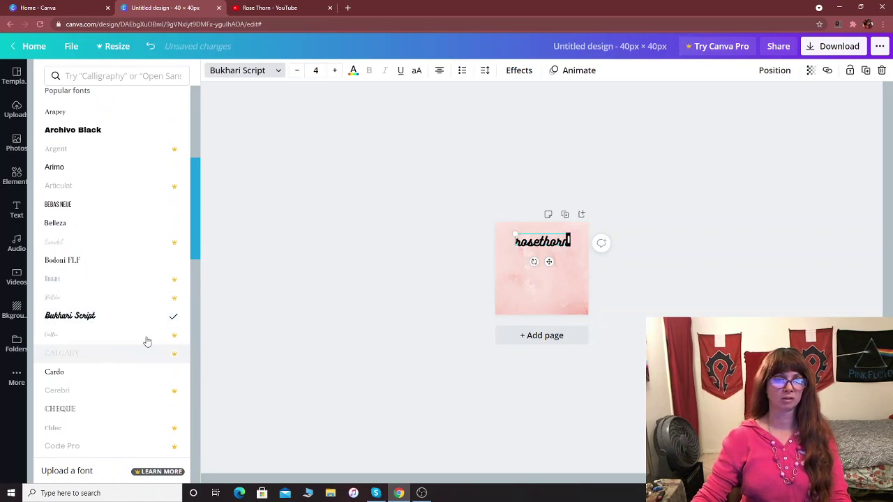
left_click_drag(195, 247, 199, 173)
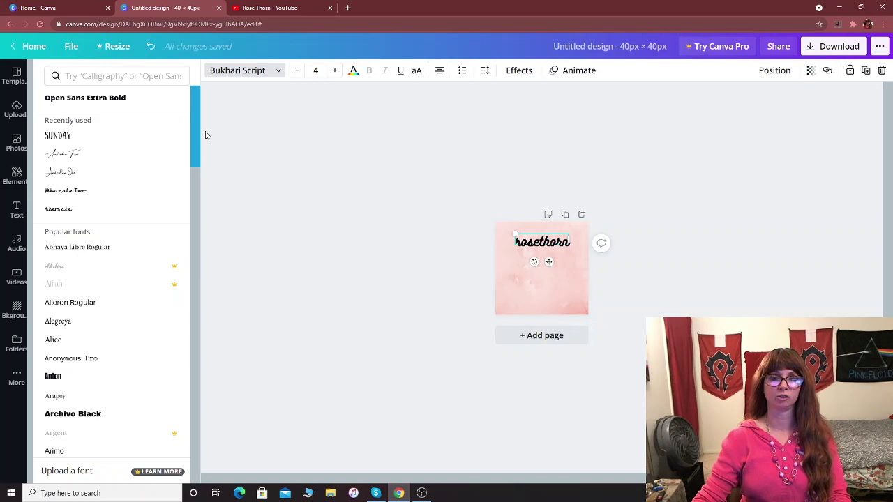
- Preview a range of default text colours on rosethorn, then settle on black
left_click(353, 70)
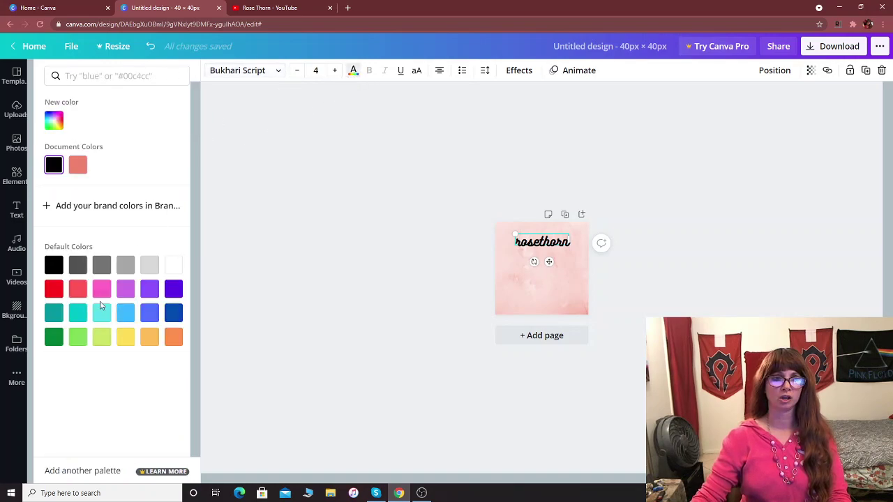
left_click(103, 292)
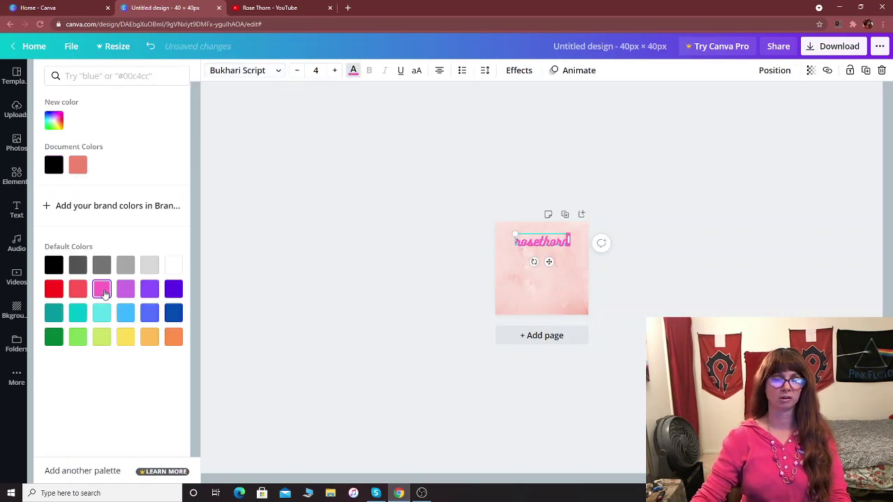
left_click(77, 289)
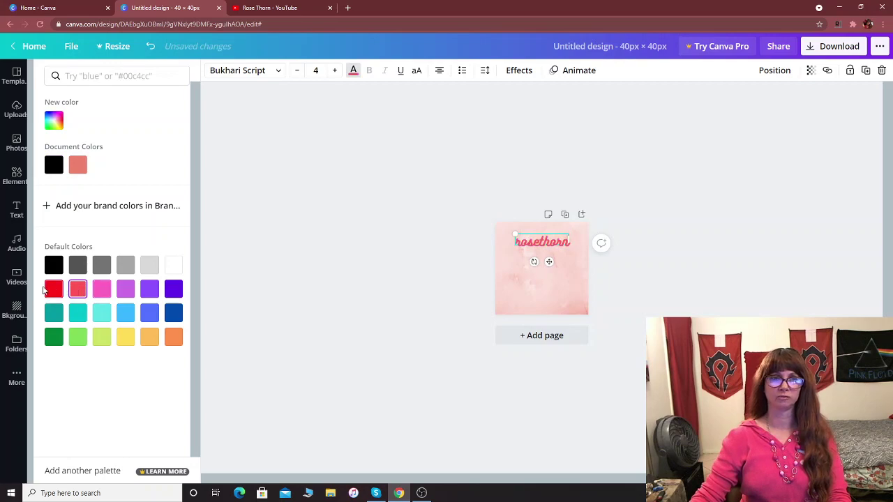
left_click(54, 289)
left_click(54, 314)
left_click(79, 316)
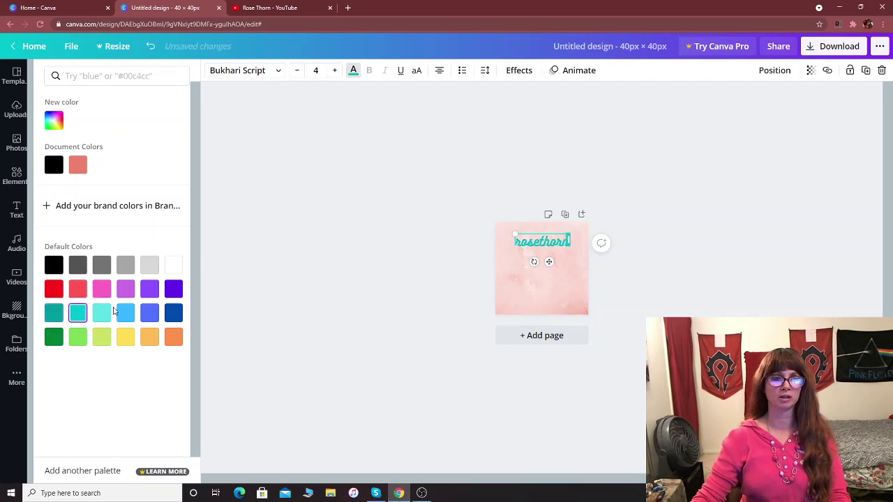
left_click(105, 314)
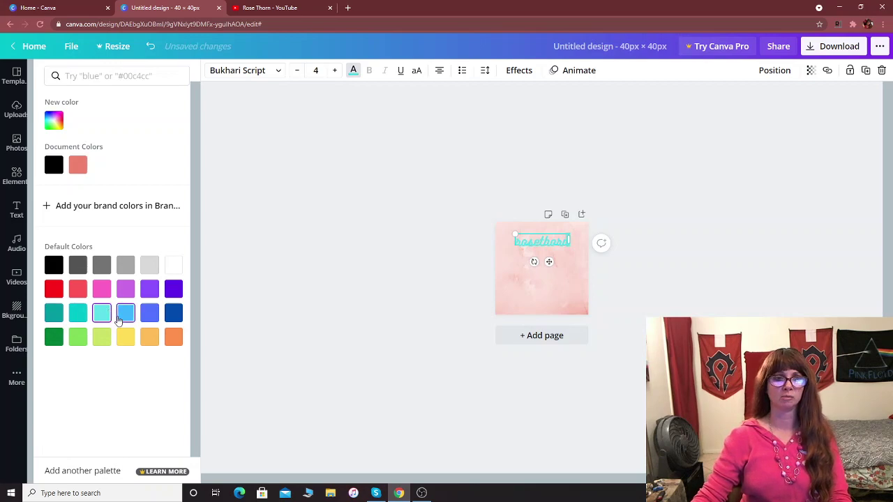
left_click(125, 313)
left_click(153, 314)
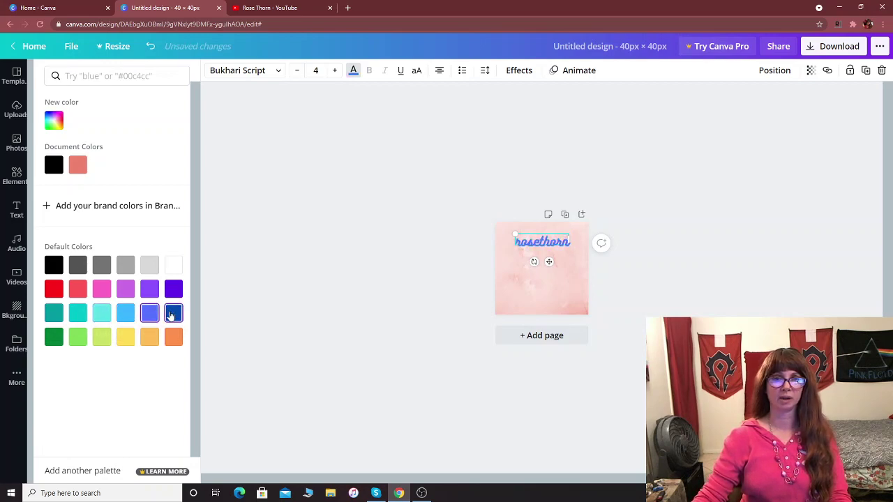
left_click(173, 313)
left_click(172, 336)
left_click(149, 337)
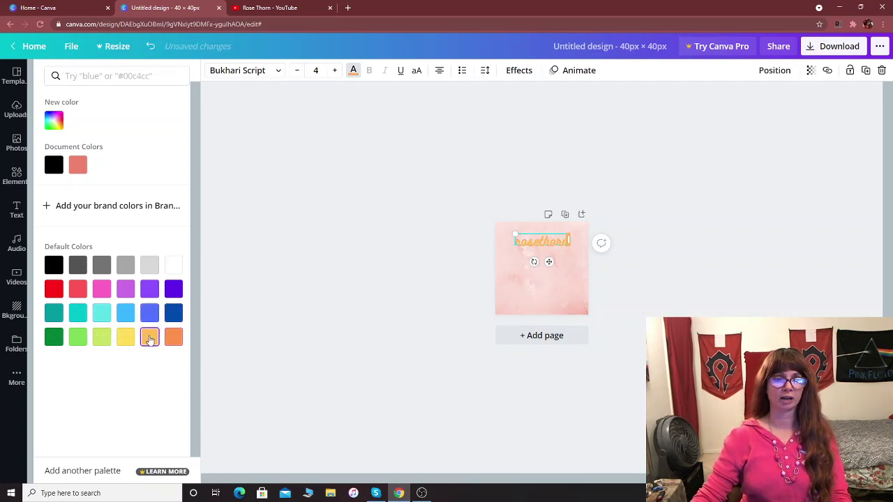
left_click(125, 337)
left_click(102, 337)
left_click(77, 337)
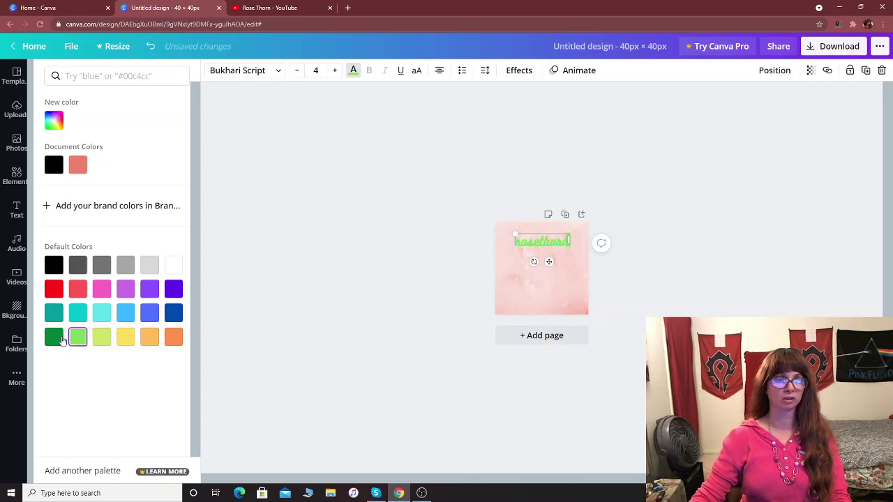
left_click(54, 337)
left_click(54, 267)
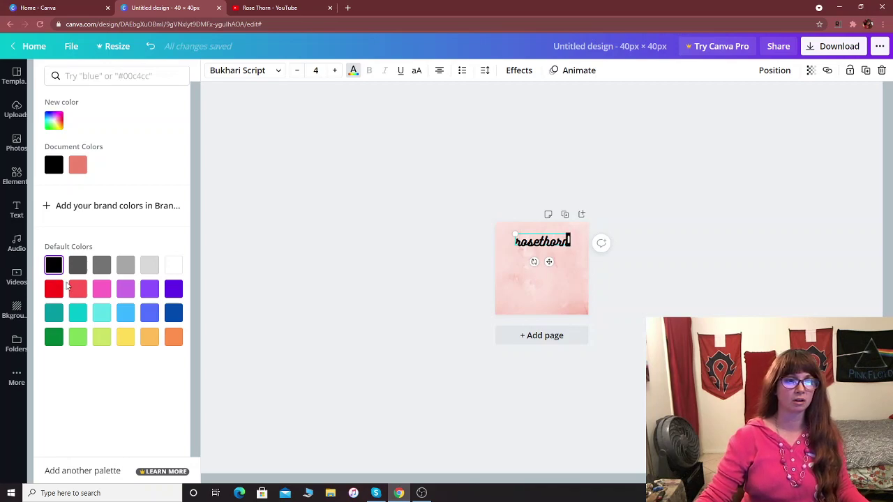
- Try the bokeh, chocolate hearts and yellow gradient backgrounds, then apply the sunset image
left_click(16, 311)
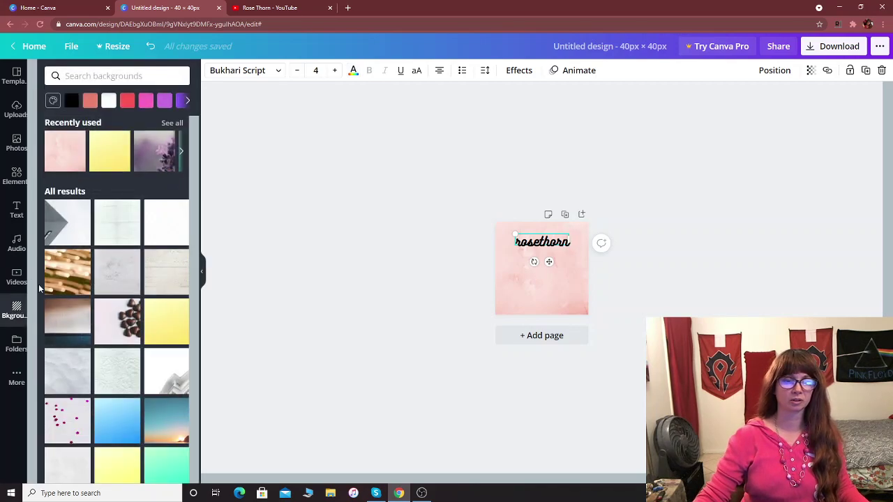
left_click(68, 264)
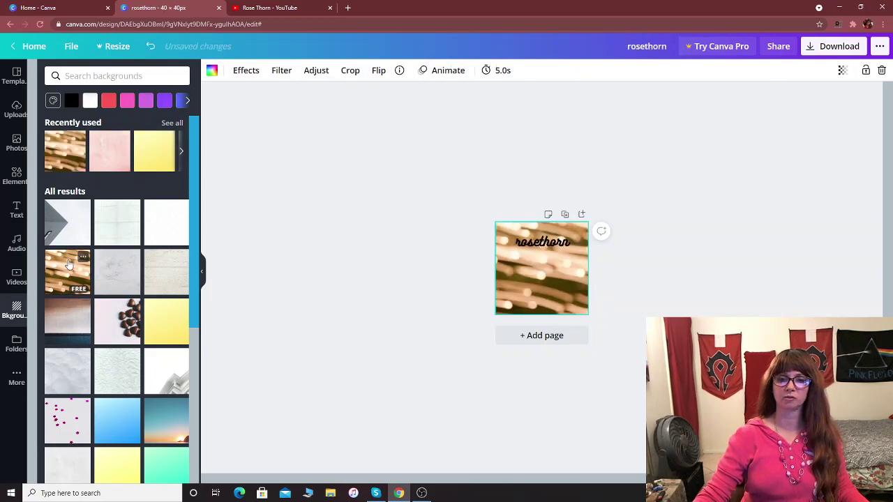
left_click(115, 319)
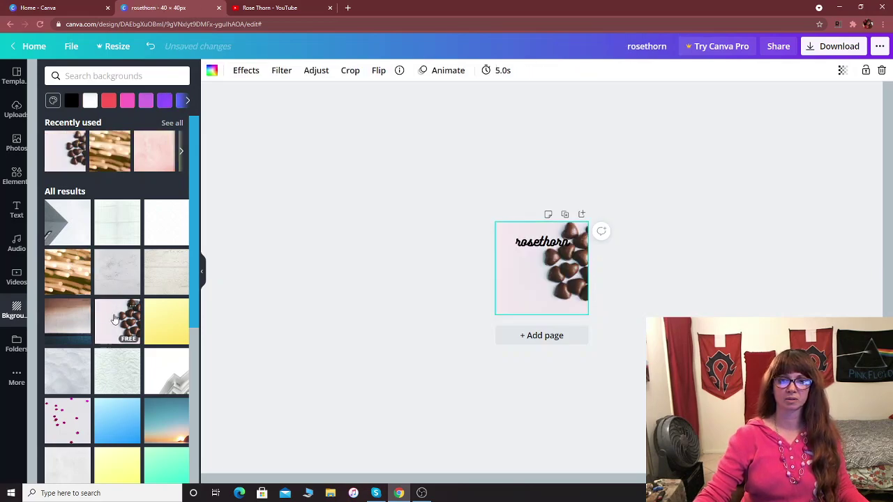
left_click(166, 330)
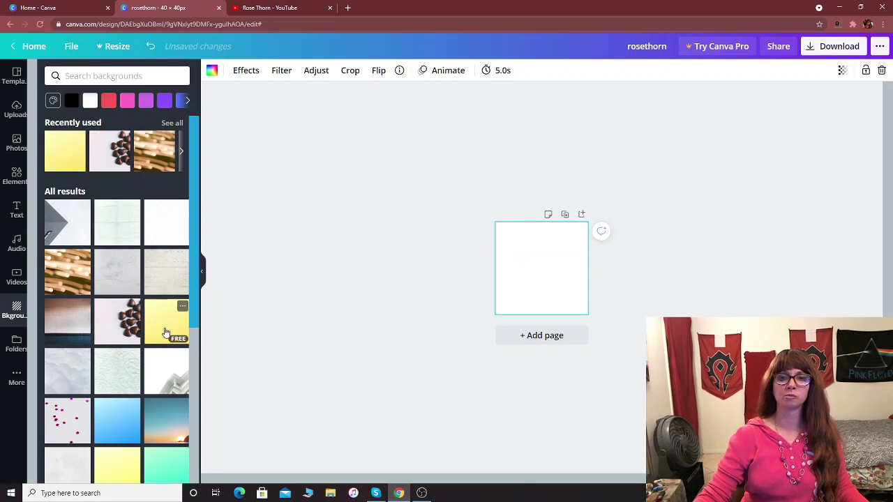
left_click(156, 425)
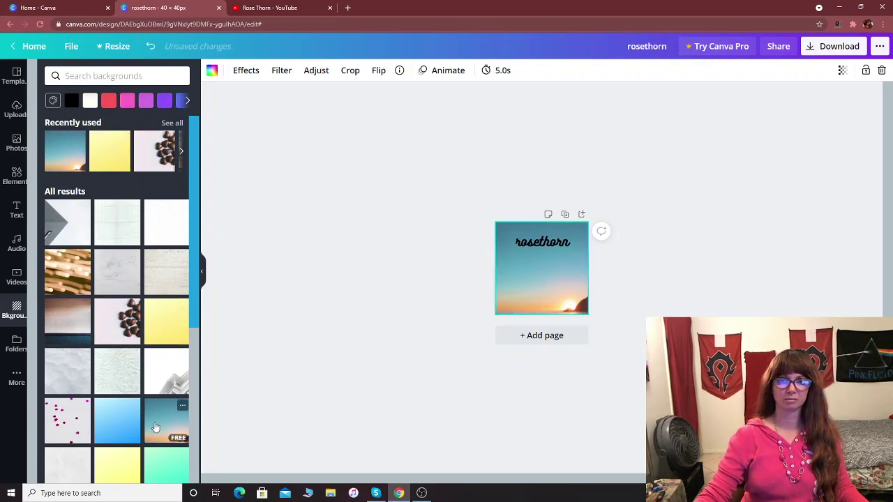
- Nudge the rosethorn text slightly higher on the page
left_click(533, 243)
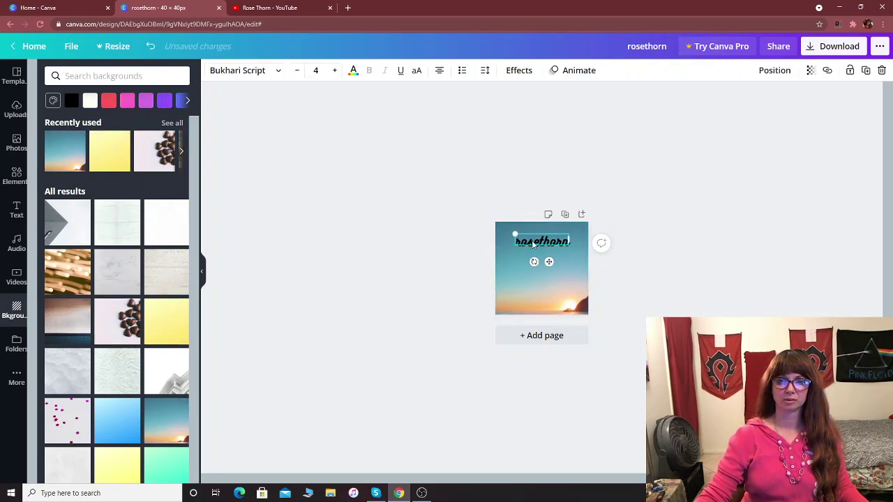
left_click_drag(533, 239, 533, 232)
left_click(435, 273)
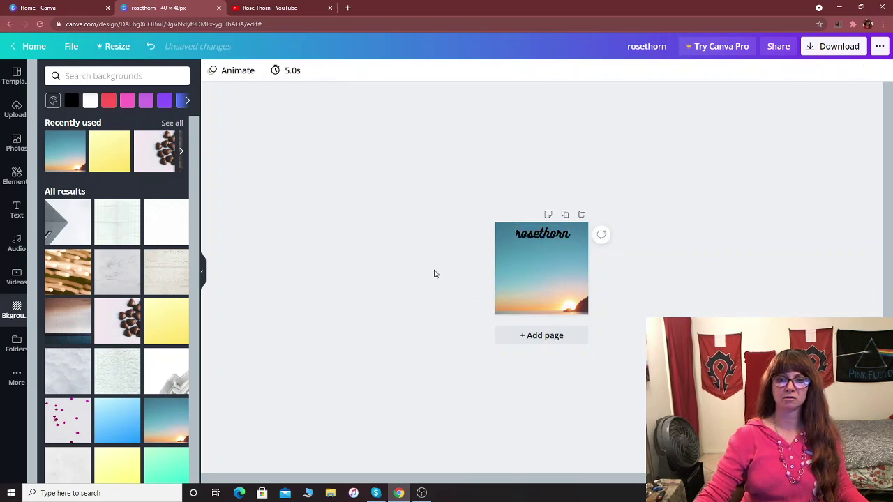
- Place the heart-eyes emoji on the sunset page and enlarge it to fill the area beneath rosethorn
left_click(10, 185)
left_click_drag(62, 154, 570, 251)
left_click_drag(514, 300, 510, 307)
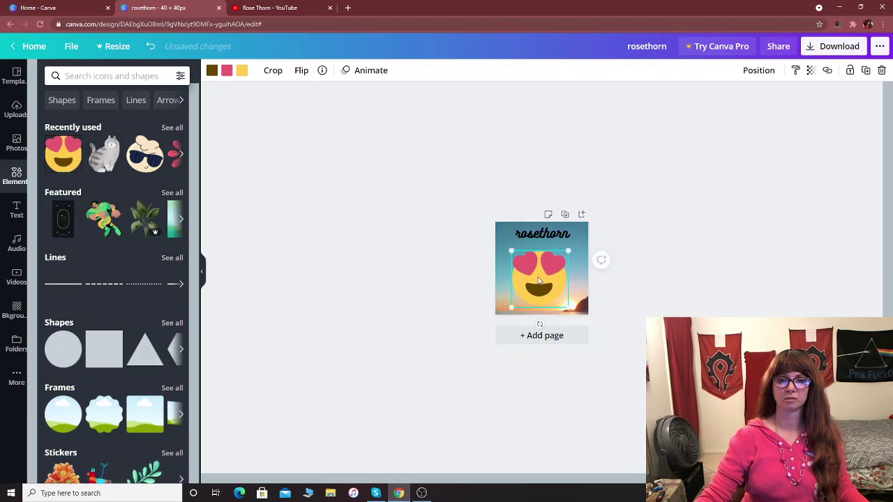
left_click_drag(508, 250, 506, 247)
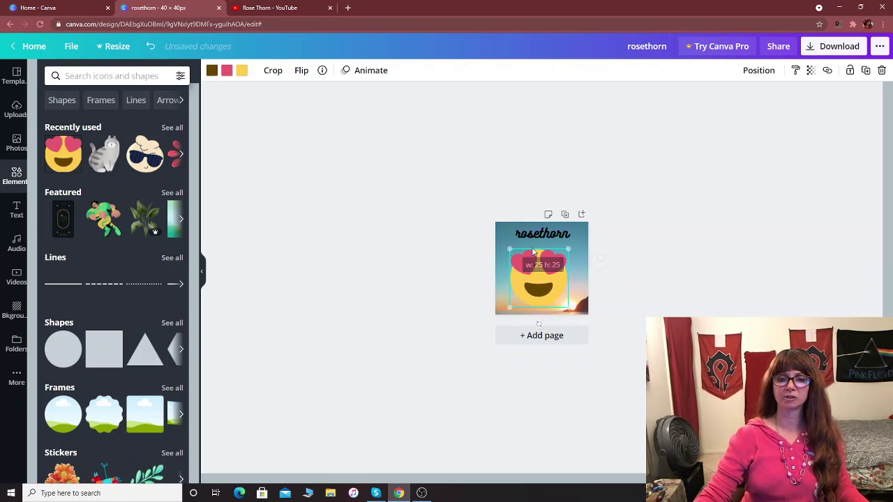
left_click_drag(567, 307, 576, 314)
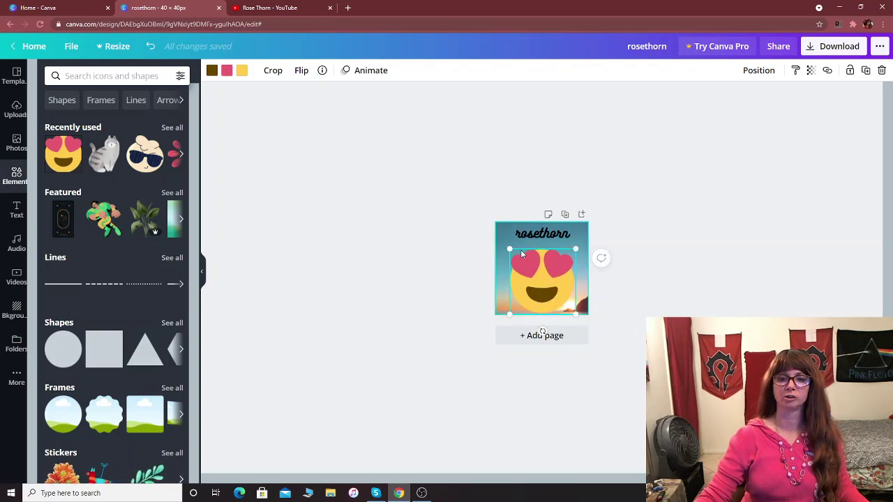
left_click_drag(526, 252, 528, 244)
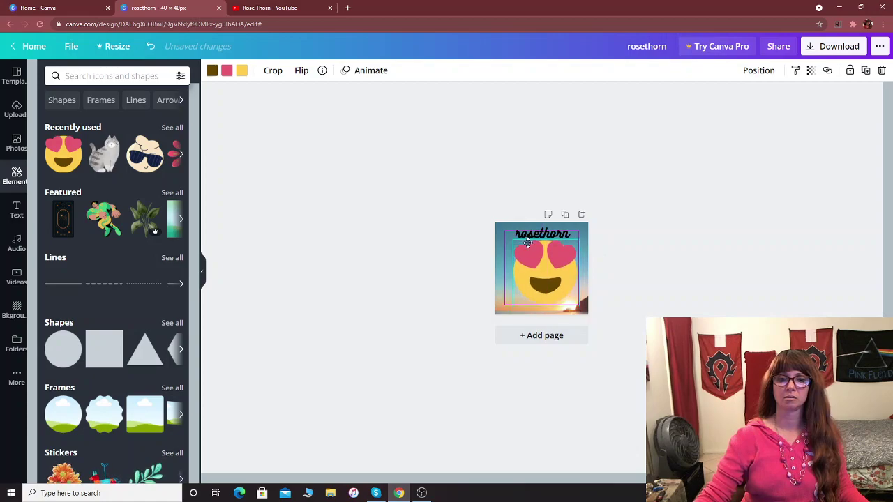
left_click(615, 274)
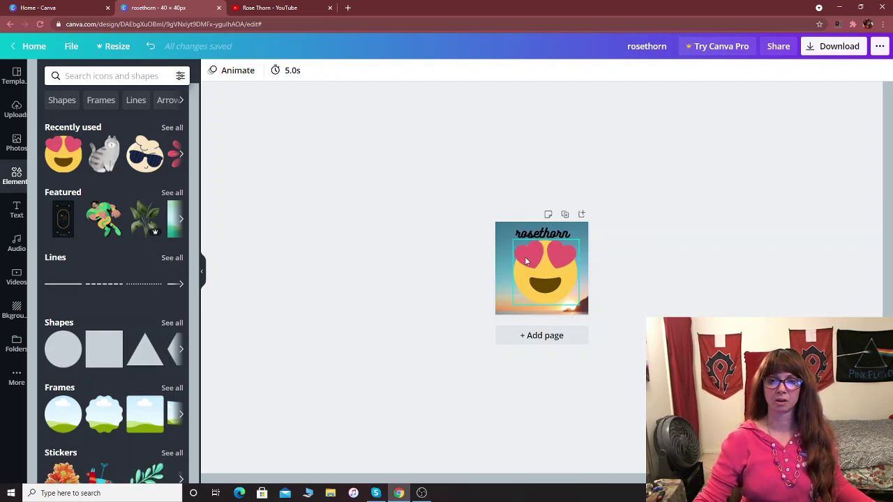
- Download the design as rosethorn.png and close the download confirmation
left_click(836, 50)
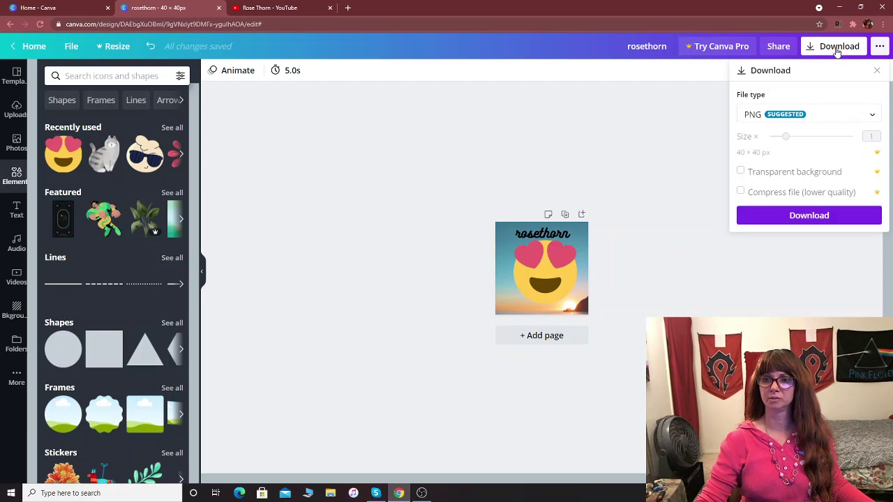
left_click(812, 216)
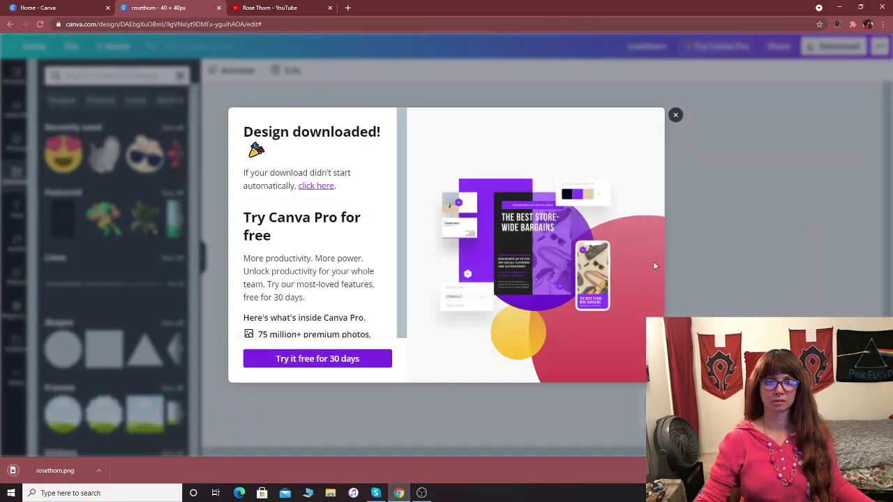
left_click(676, 116)
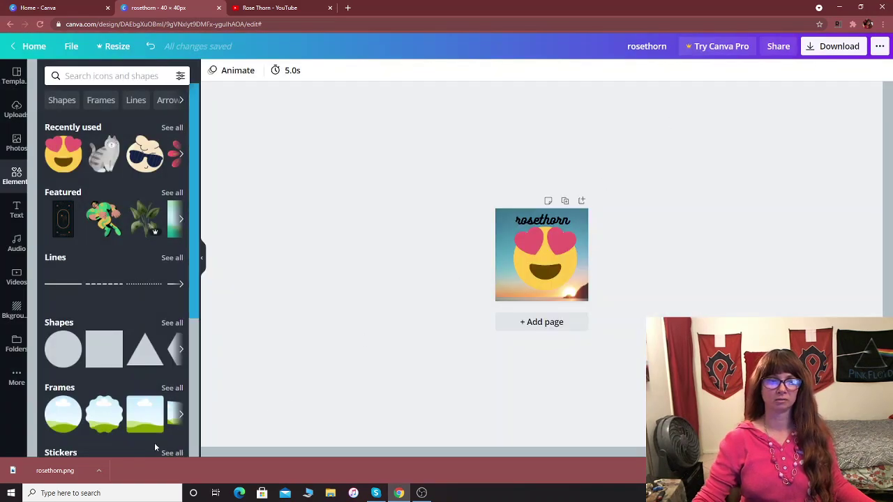
- Open the downloaded rosethorn.png in Photos, save a PNG copy to Pictures, and close the viewer
left_click(47, 477)
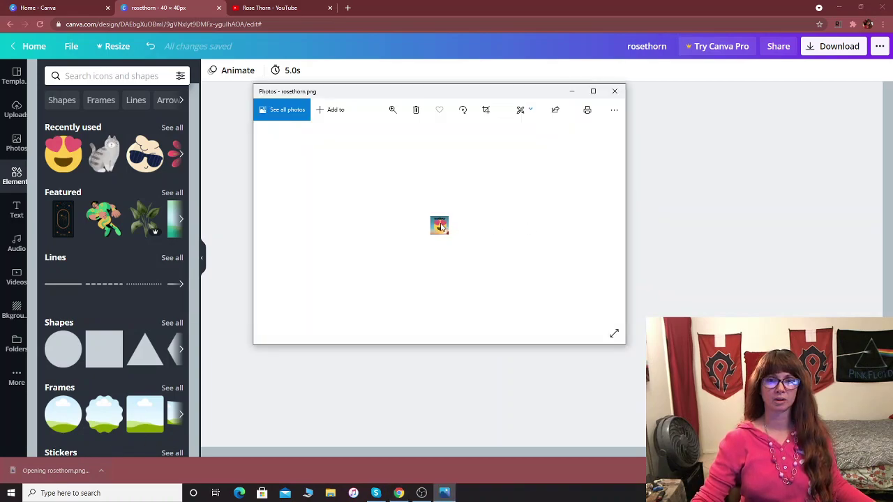
right_click(441, 226)
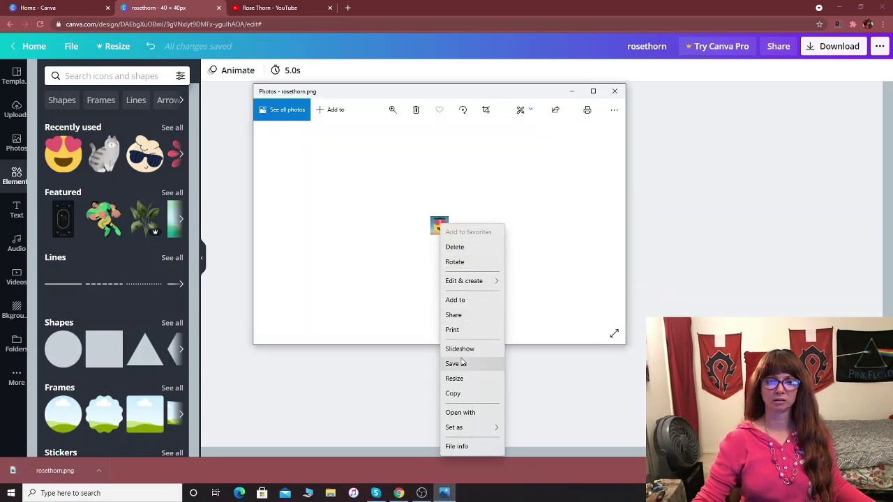
left_click(454, 363)
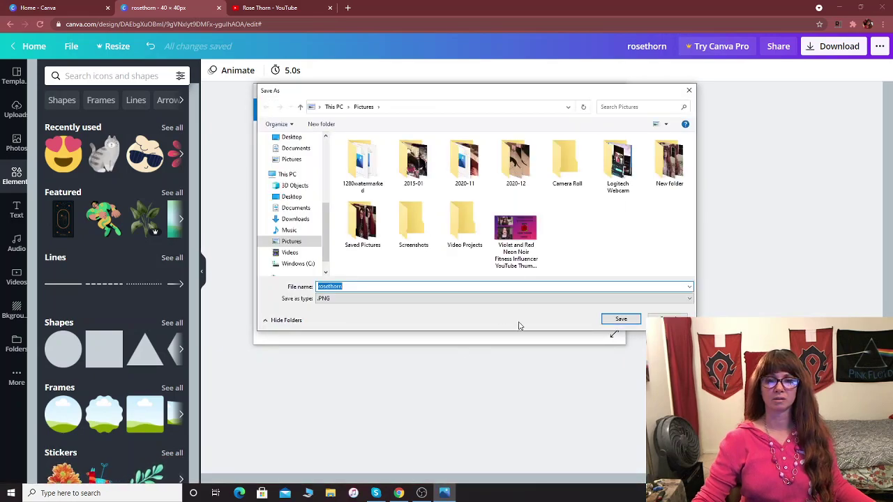
left_click(621, 319)
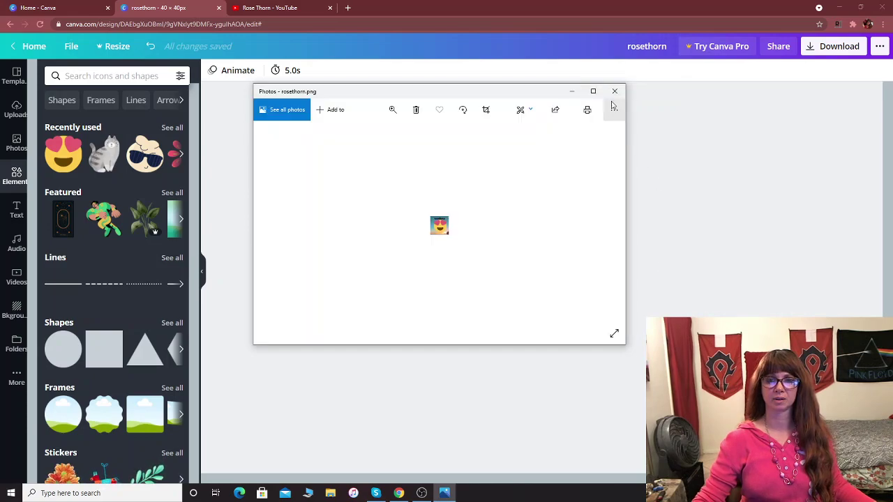
left_click(614, 91)
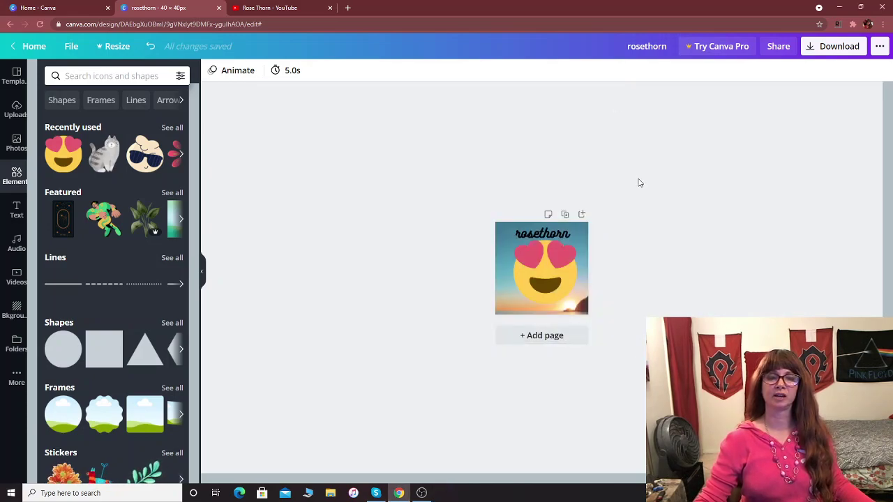